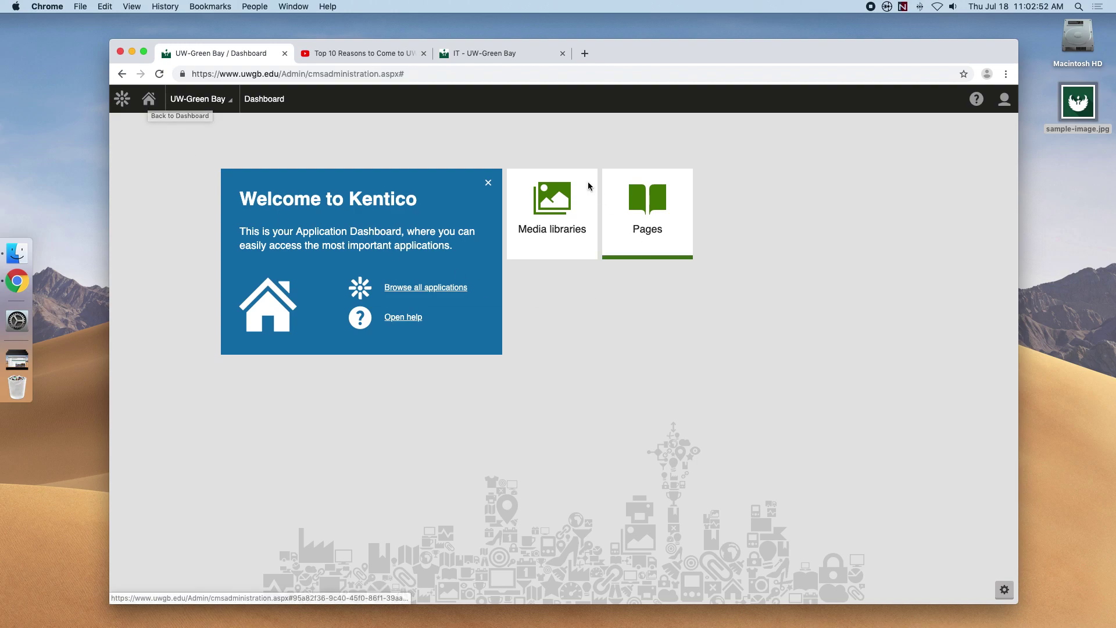
Open Media libraries and page through the list, via page 5, to the page listing Sandbox.
{"action": "left_click", "coordinate": [149, 100]}
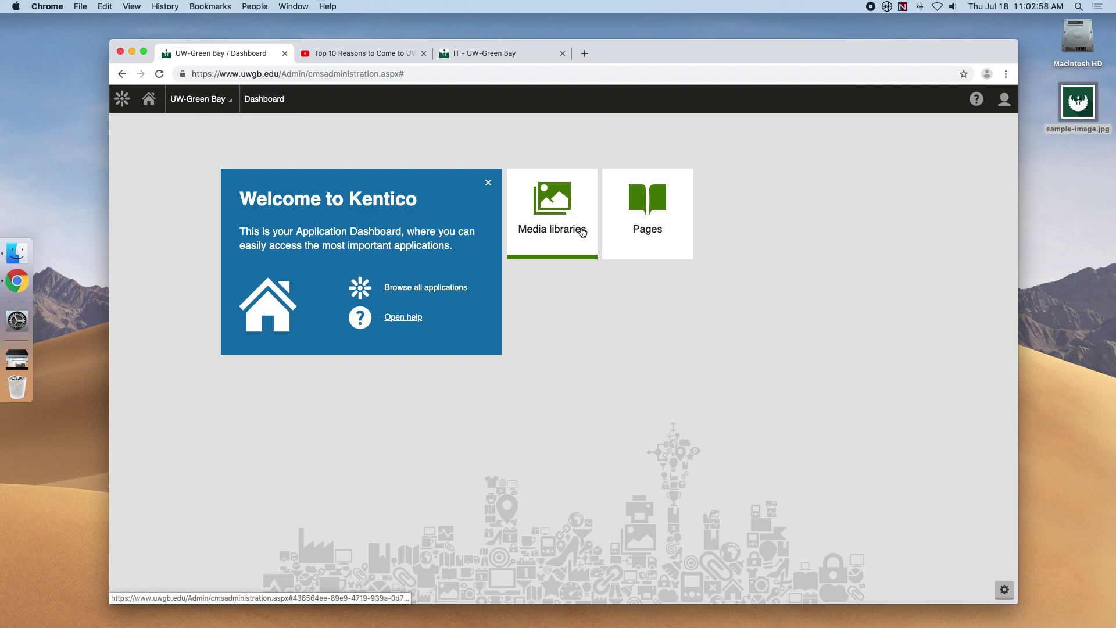
{"action": "left_click", "coordinate": [562, 228]}
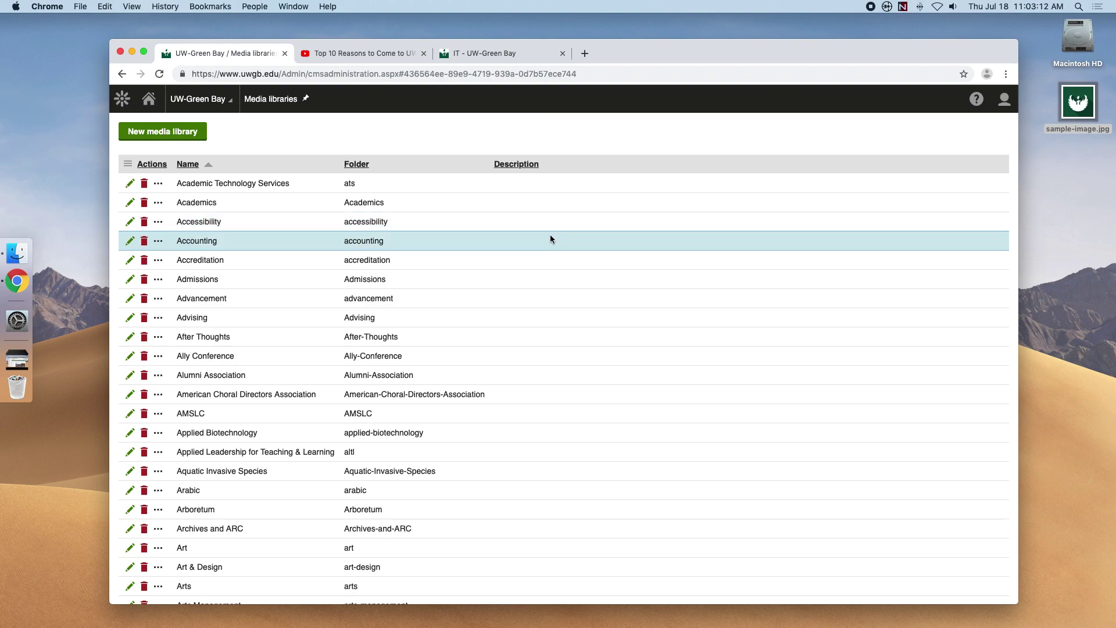
{"action": "scroll", "coordinate": [550, 235], "scroll_direction": "down", "scroll_amount": 3}
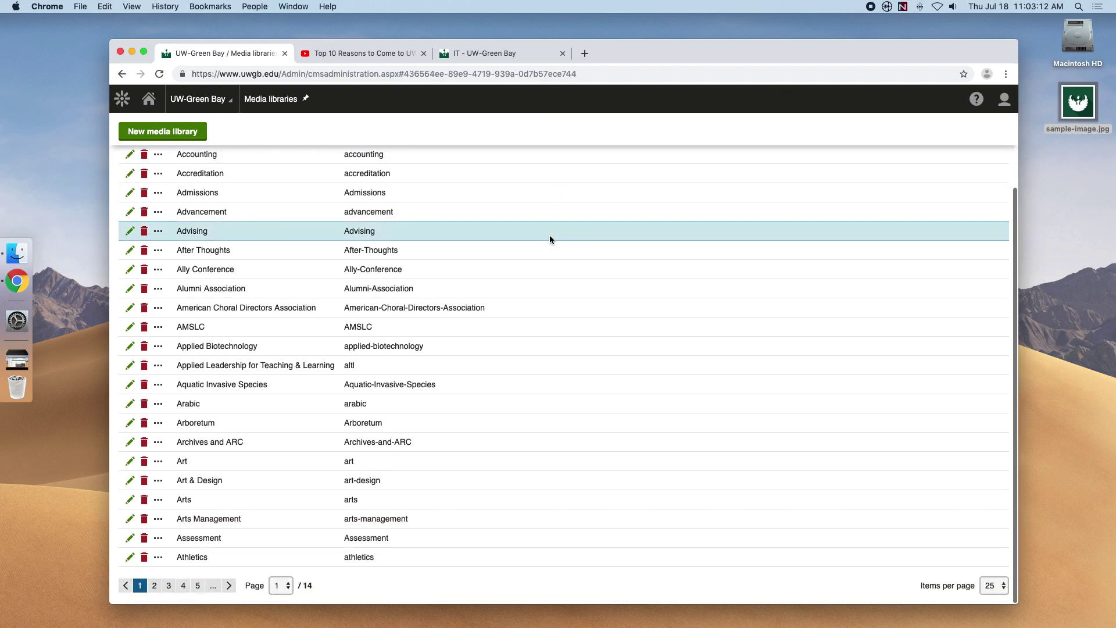
{"action": "left_click", "coordinate": [229, 586]}
{"action": "scroll", "coordinate": [229, 579], "scroll_direction": "down", "scroll_amount": 3}
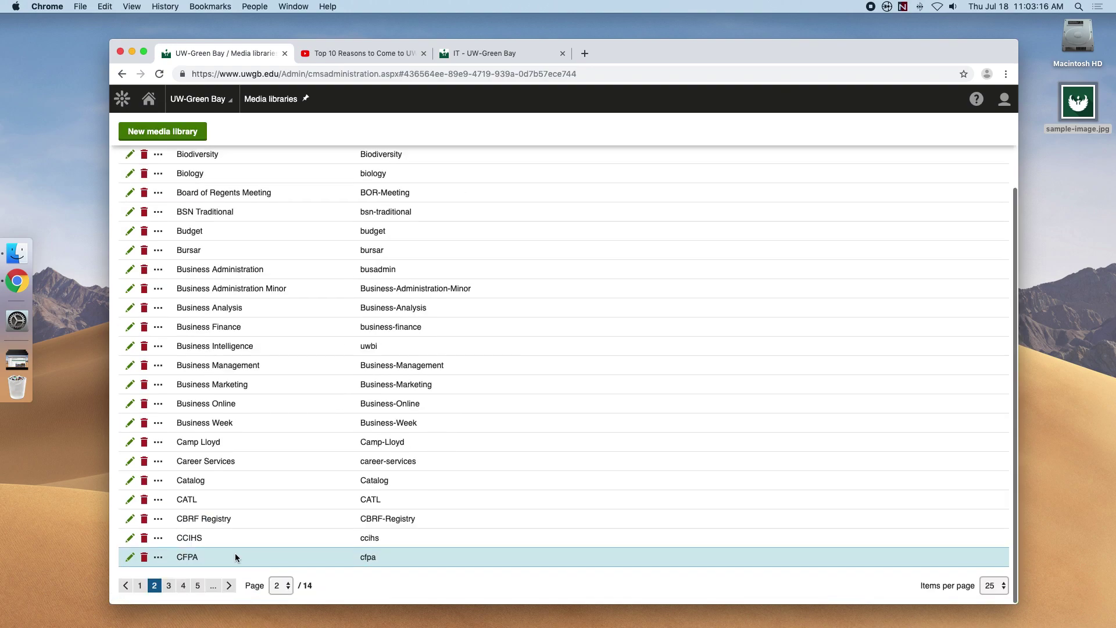
{"action": "left_click", "coordinate": [201, 588]}
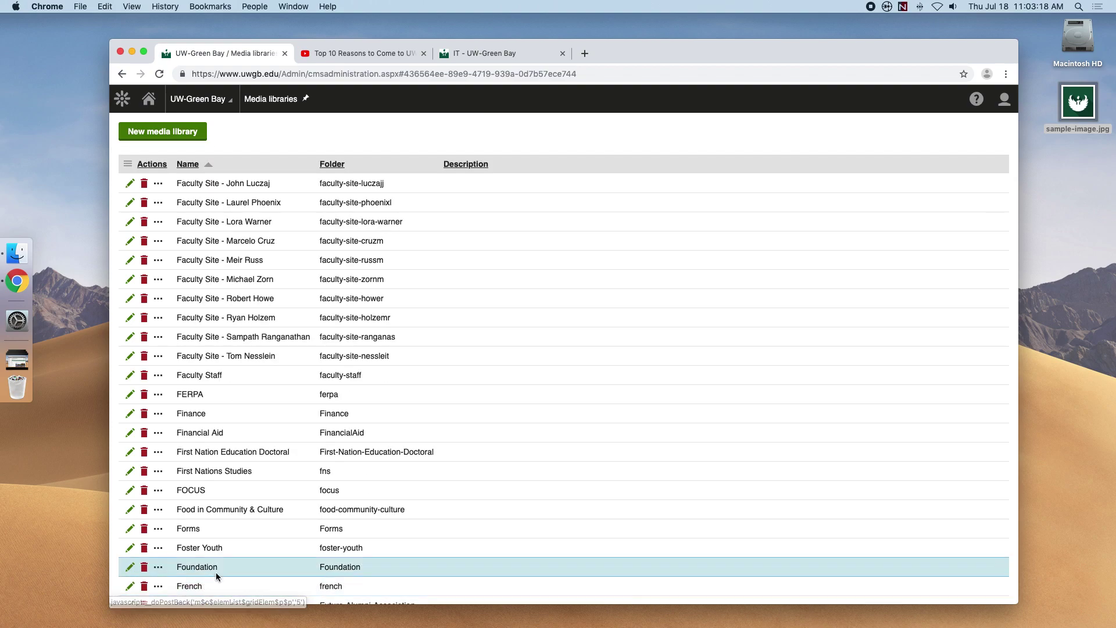
{"action": "scroll", "coordinate": [215, 572], "scroll_direction": "down", "scroll_amount": 3}
{"action": "left_click", "coordinate": [280, 586]}
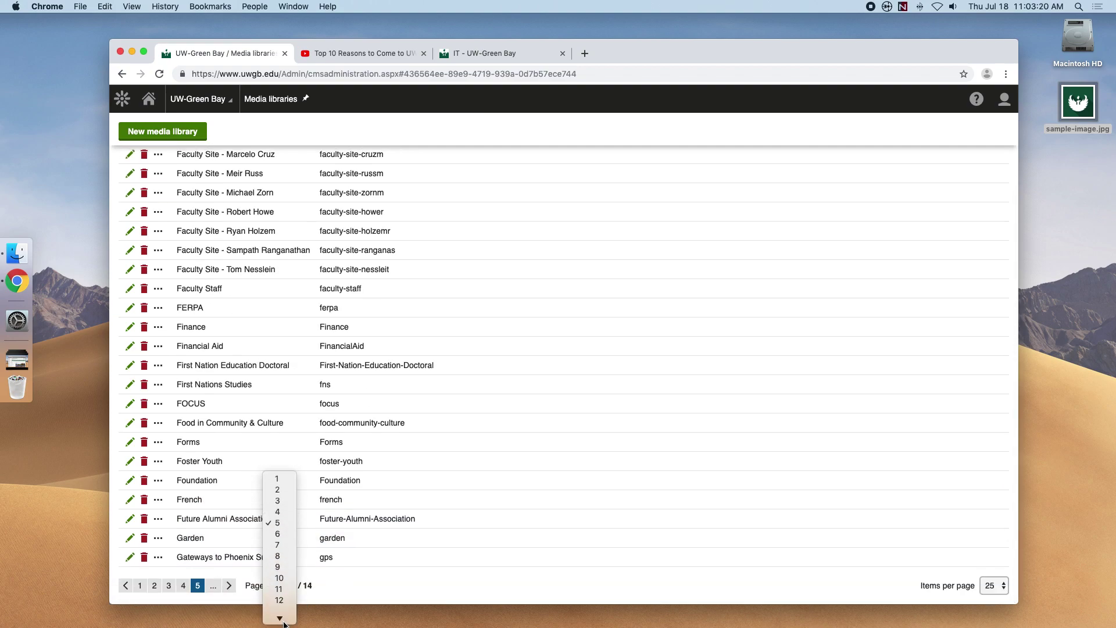
{"action": "left_click", "coordinate": [277, 587]}
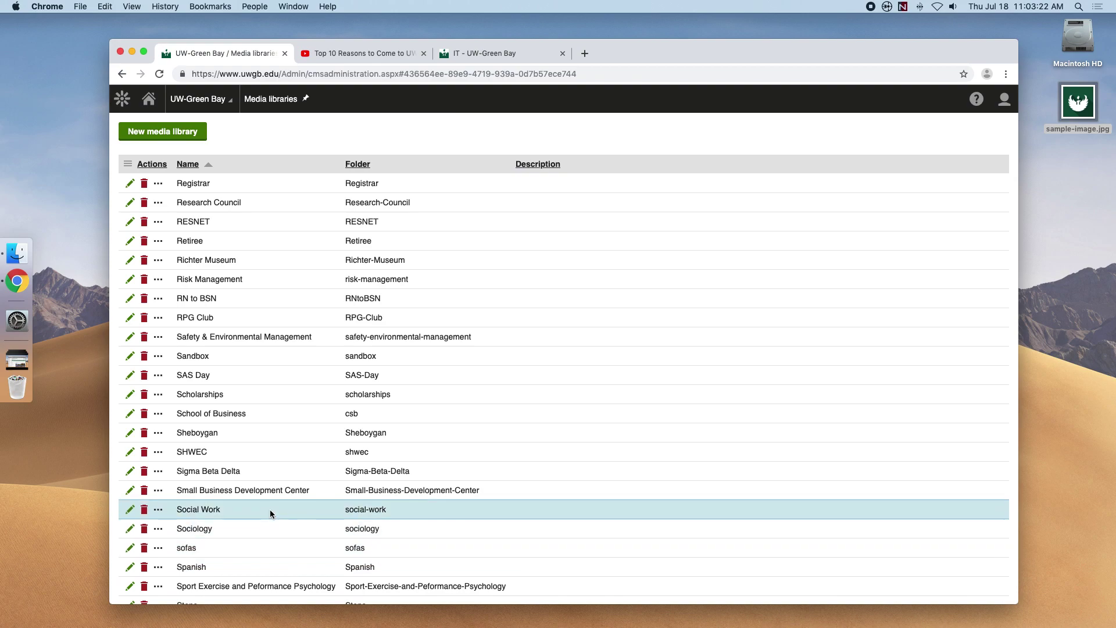
{"action": "scroll", "coordinate": [269, 513], "scroll_direction": "down", "scroll_amount": 2}
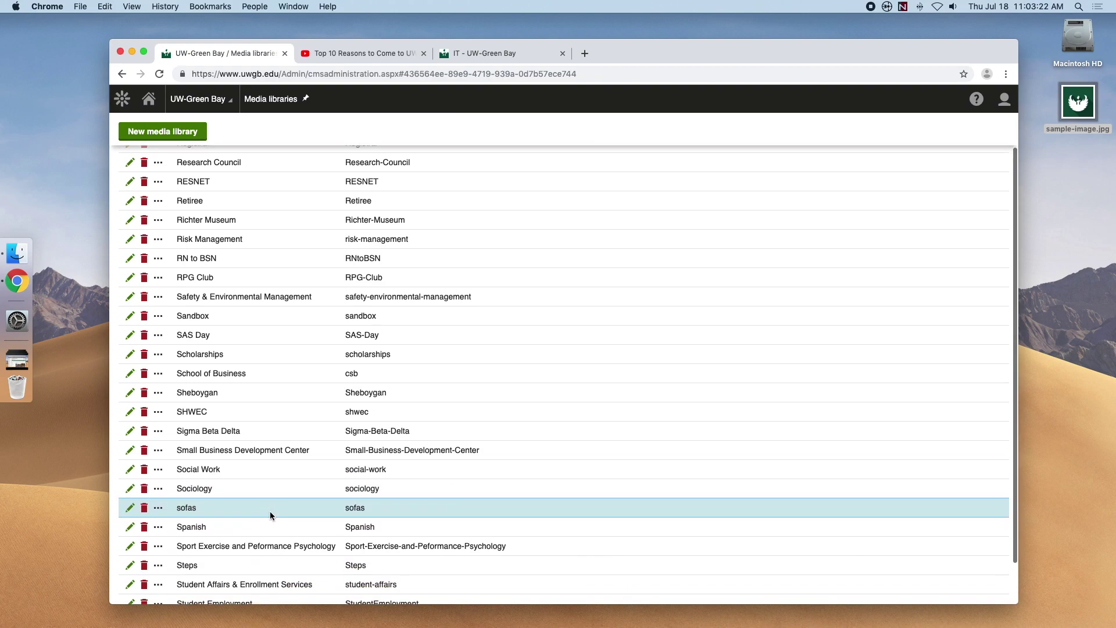
Open the Sandbox library for editing and create an empty folder named 'test'.
{"action": "left_click", "coordinate": [131, 318]}
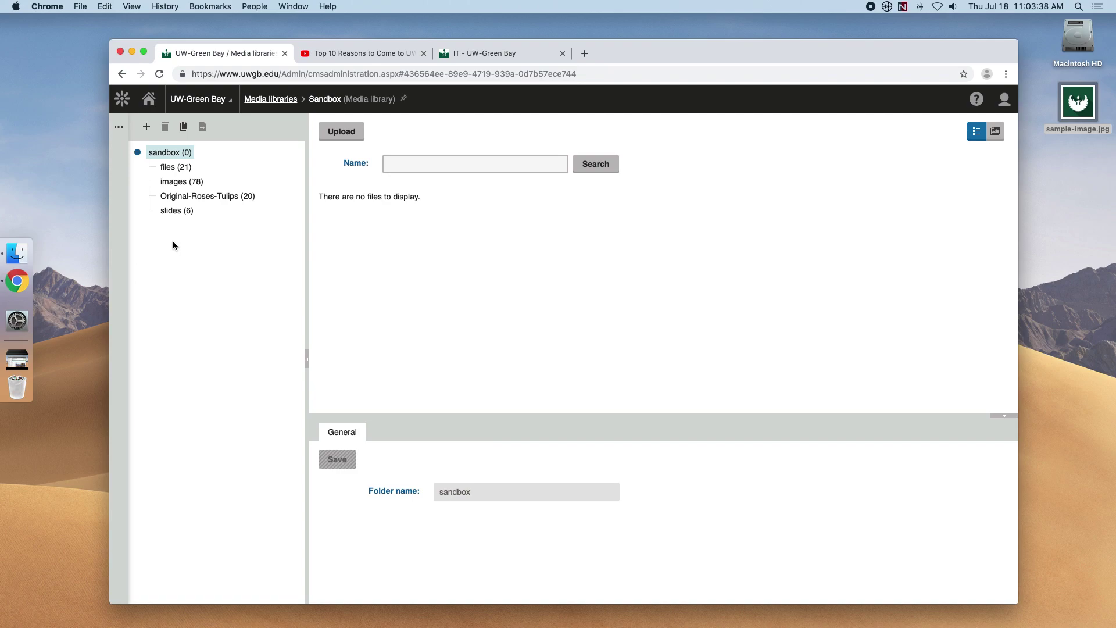
{"action": "left_click", "coordinate": [147, 127]}
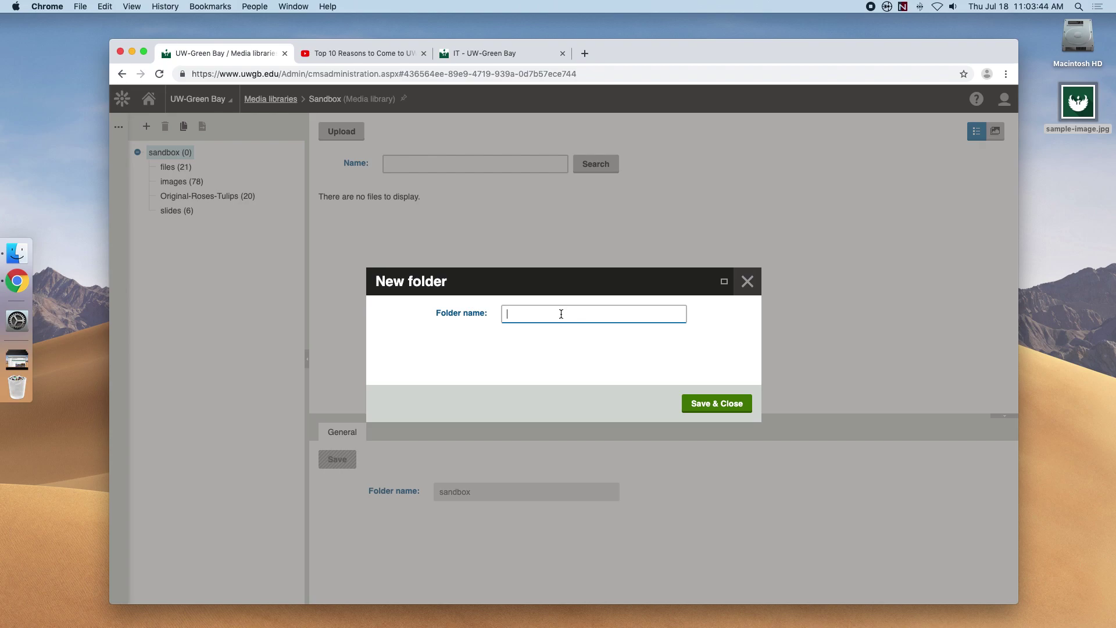
{"action": "type", "text": "test"}
{"action": "left_click", "coordinate": [716, 405]}
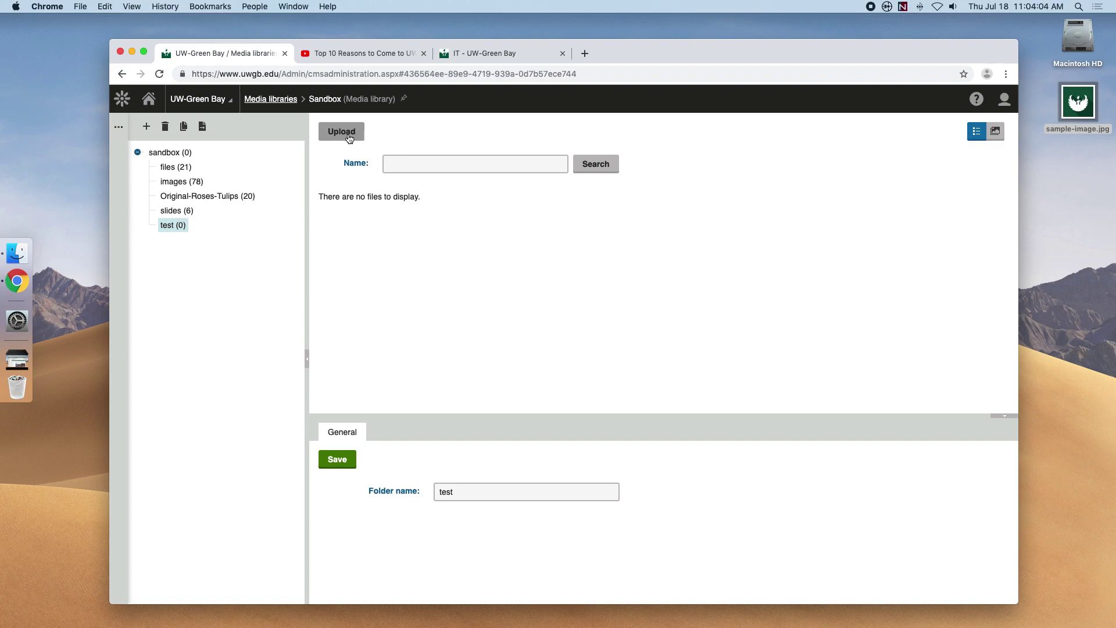
{"action": "left_click", "coordinate": [349, 137]}
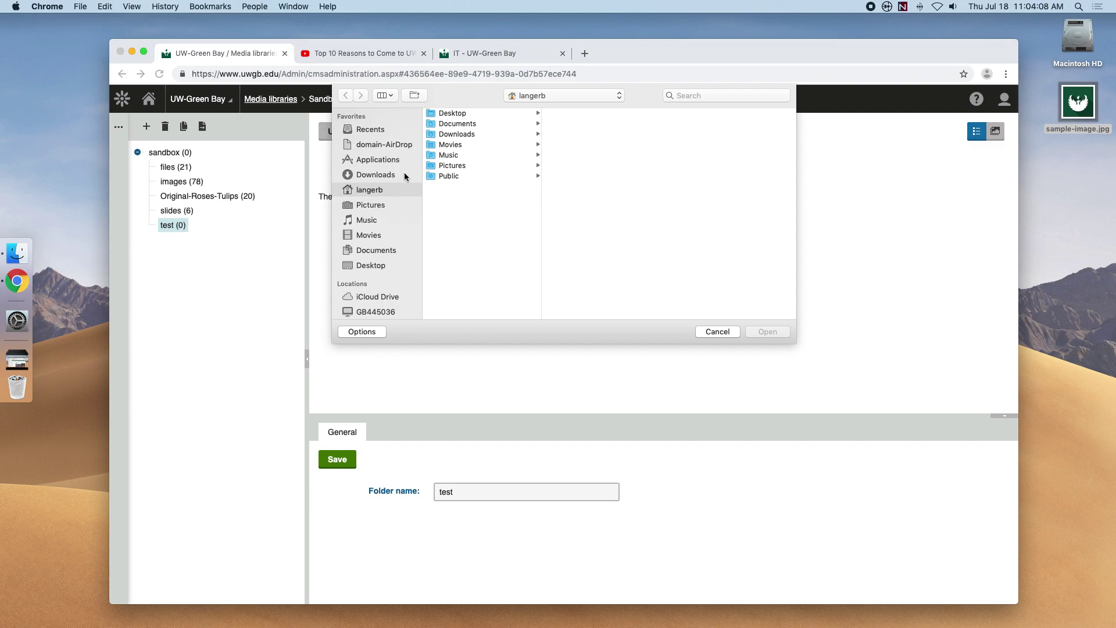
Upload sample-image.jpg (17.7 kB) from the Desktop into the test folder.
{"action": "left_click", "coordinate": [375, 265]}
{"action": "left_click", "coordinate": [488, 114]}
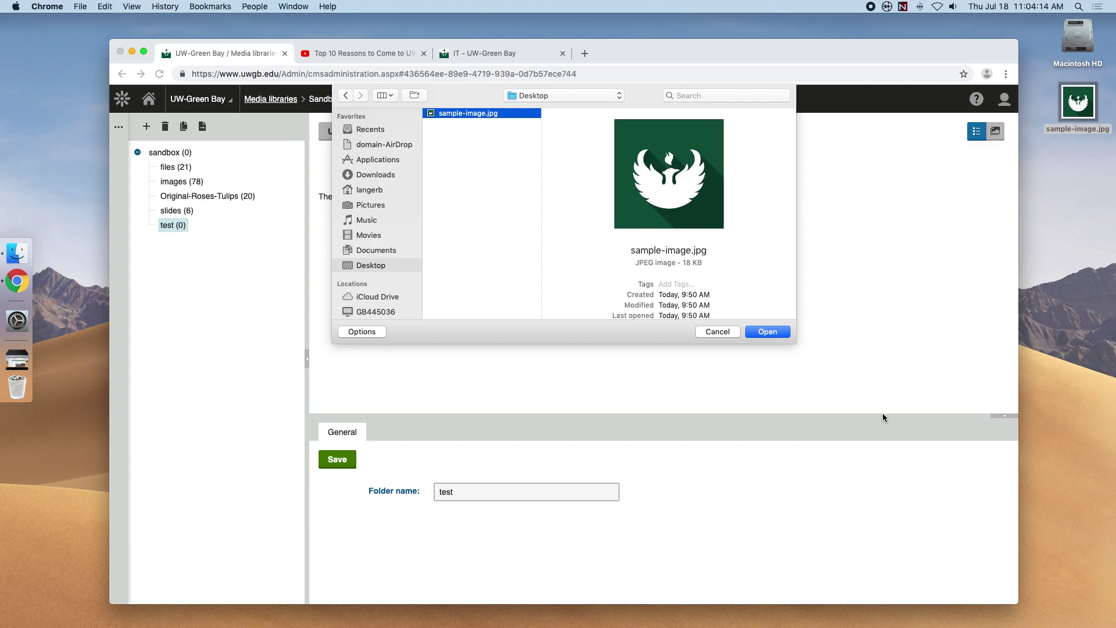
{"action": "left_click", "coordinate": [780, 331]}
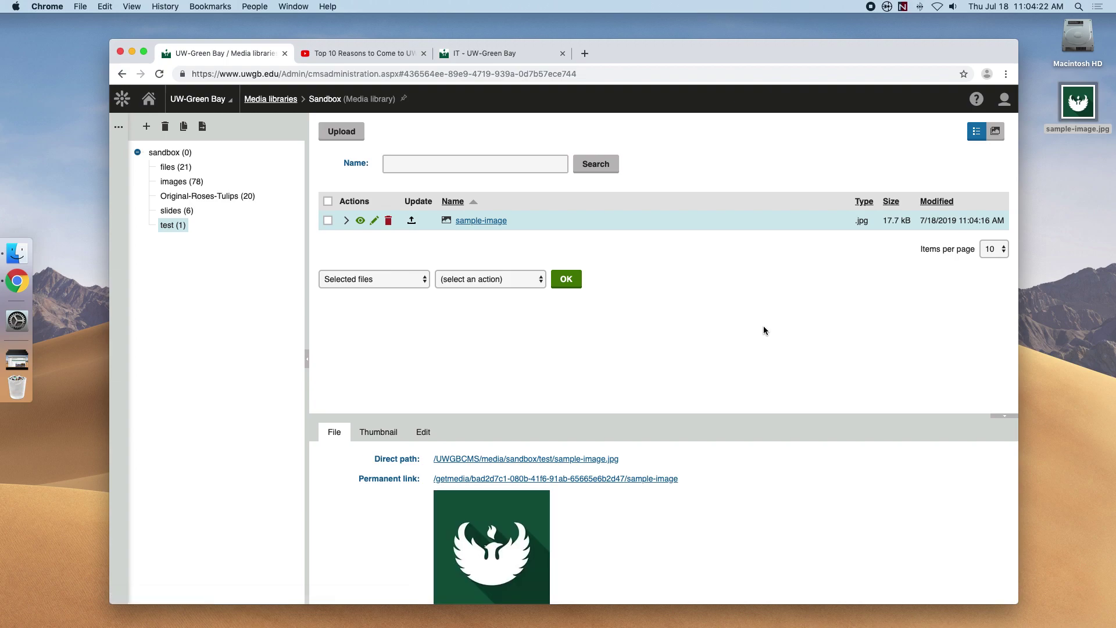
Preview sample-image, then rotate it 90° left in the image editor and save it.
{"action": "left_click", "coordinate": [361, 221]}
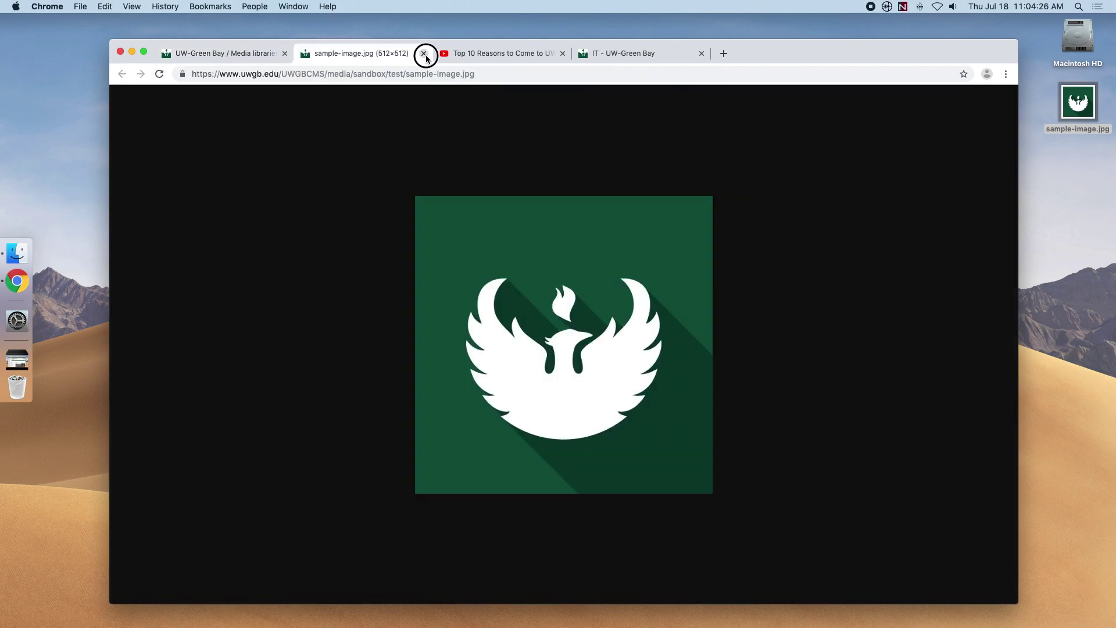
{"action": "left_click", "coordinate": [425, 53]}
{"action": "left_click", "coordinate": [374, 220]}
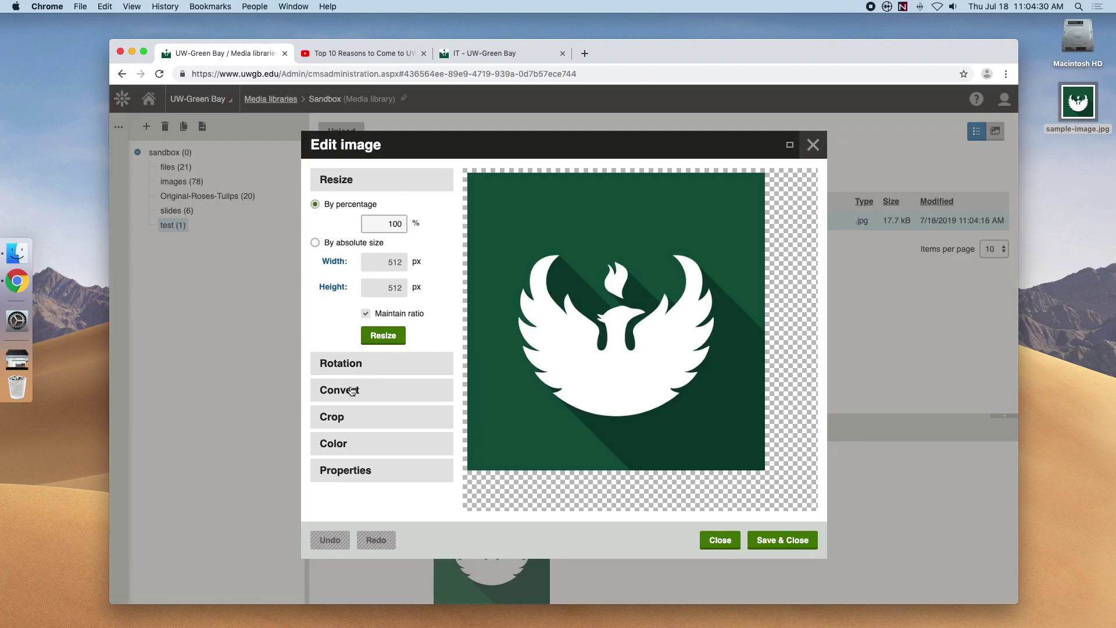
{"action": "left_click", "coordinate": [349, 364]}
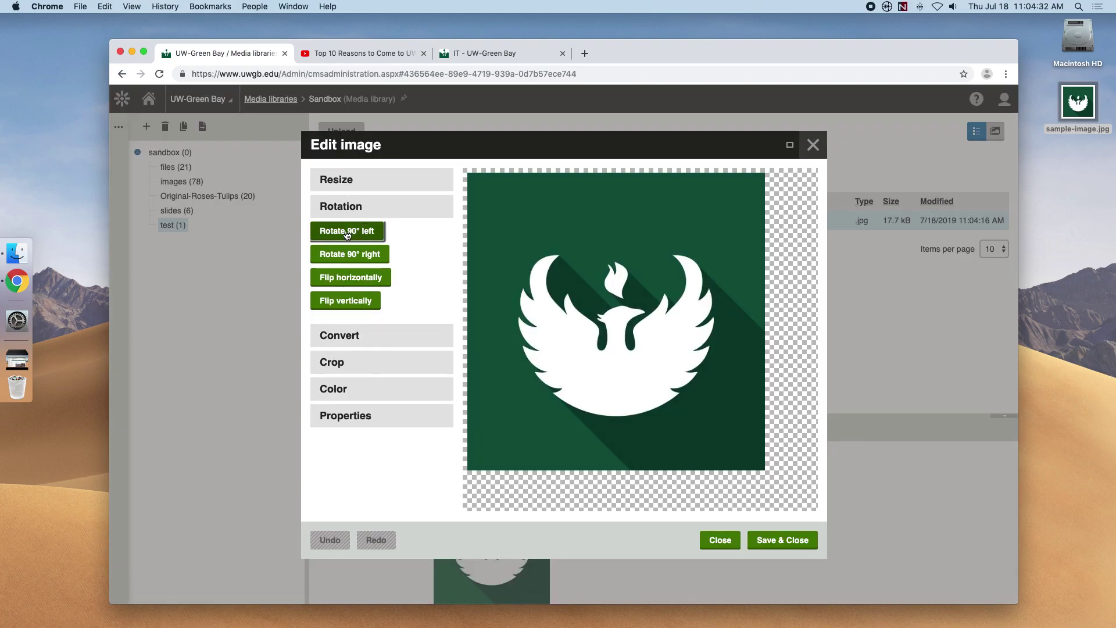
{"action": "left_click", "coordinate": [349, 231]}
{"action": "left_click", "coordinate": [779, 541]}
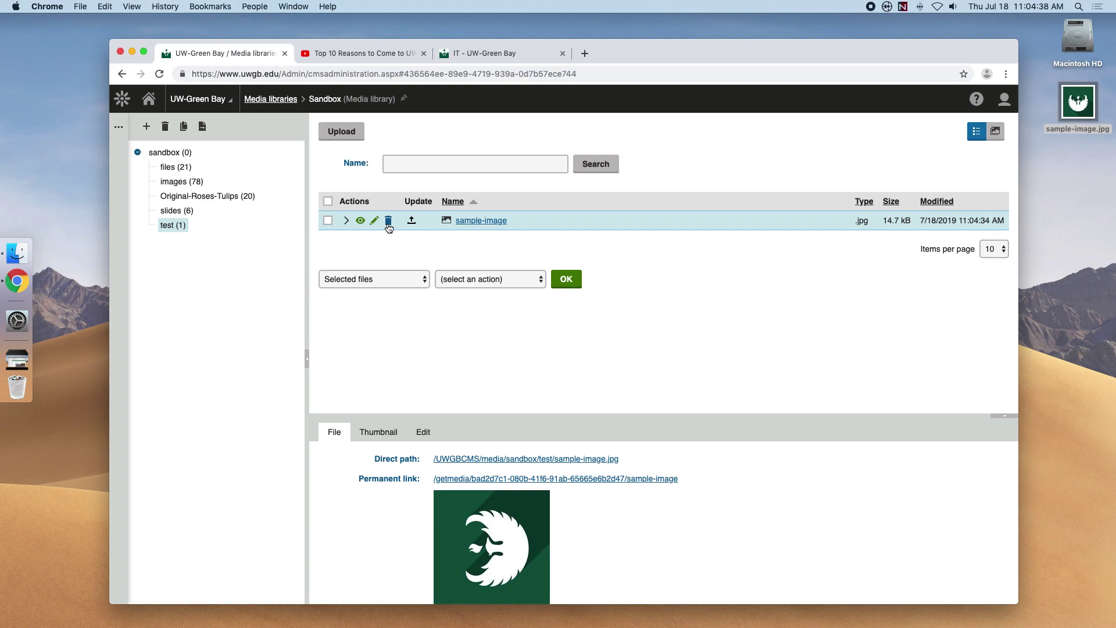
Delete sample-image from the test folder, cancelling the first prompt and confirming the second.
{"action": "left_click", "coordinate": [388, 221]}
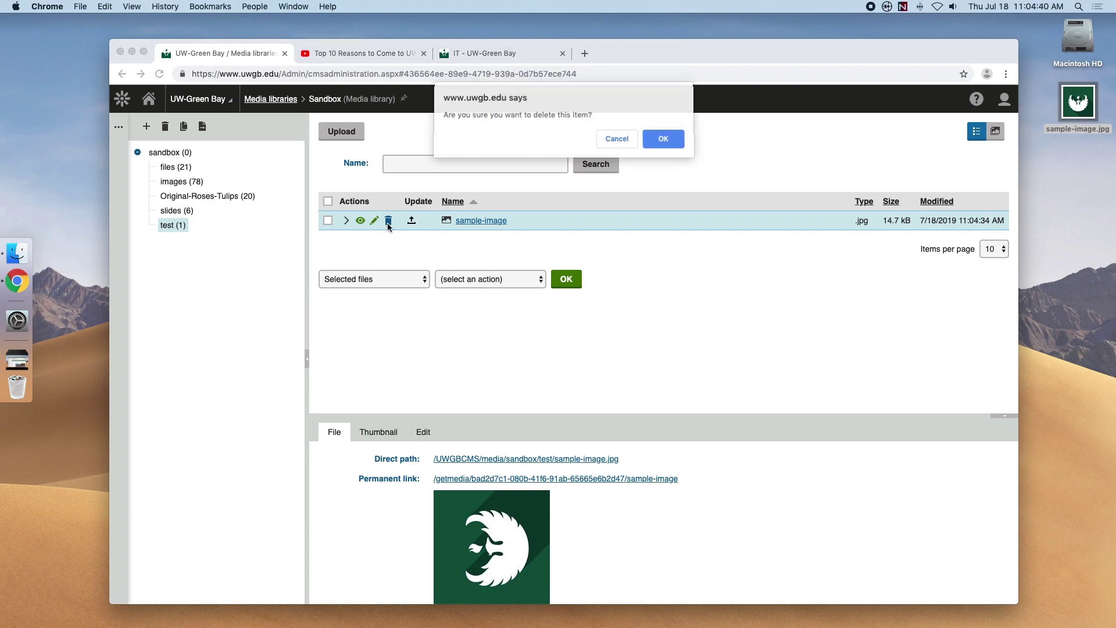
{"action": "left_click", "coordinate": [625, 140]}
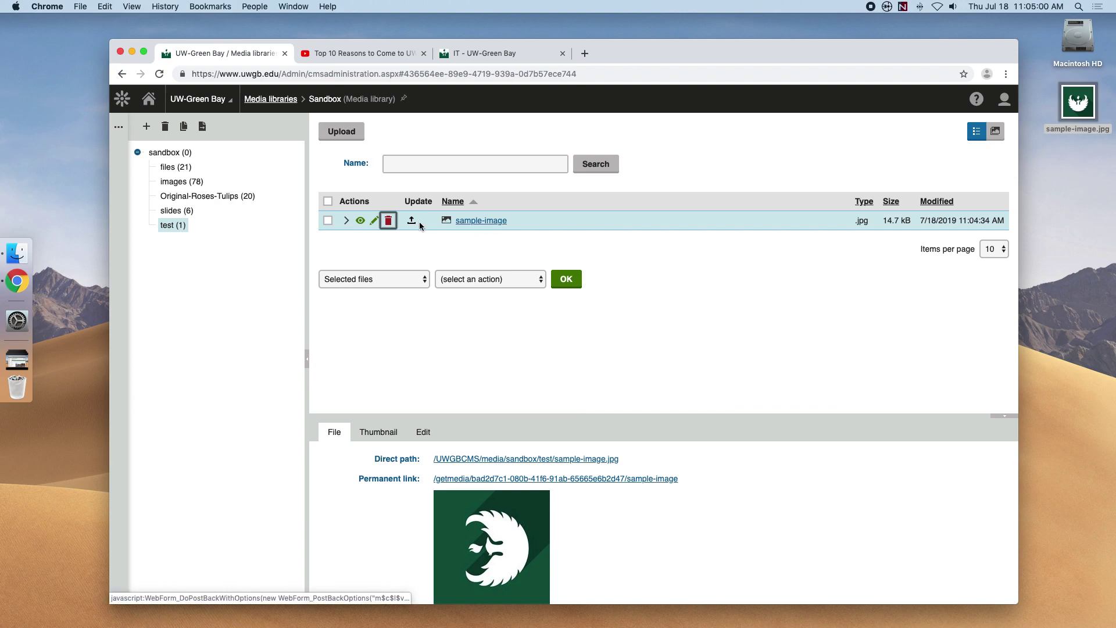
{"action": "left_click", "coordinate": [388, 220]}
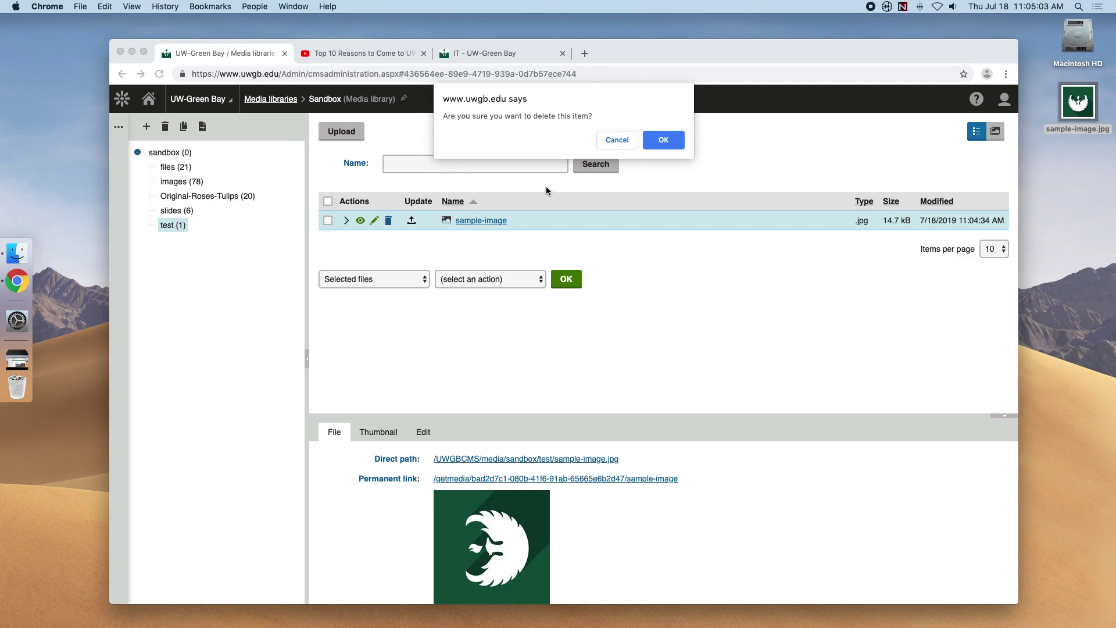
{"action": "left_click", "coordinate": [662, 139]}
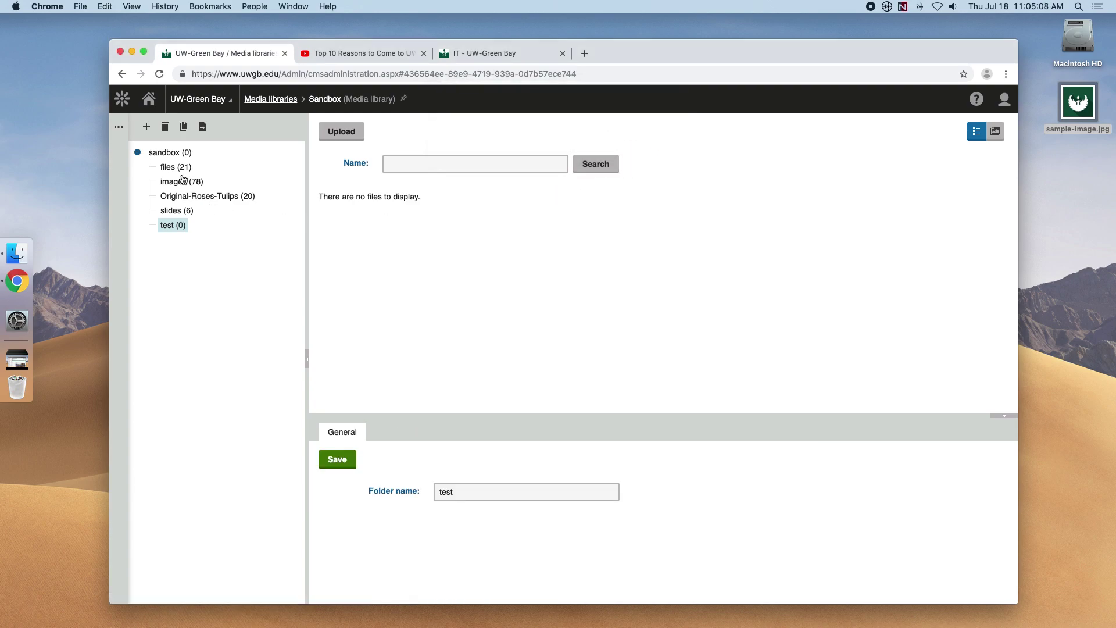
Delete the test folder, leaving files, images, Original-Roses-Tulips and slides.
{"action": "left_click", "coordinate": [166, 126]}
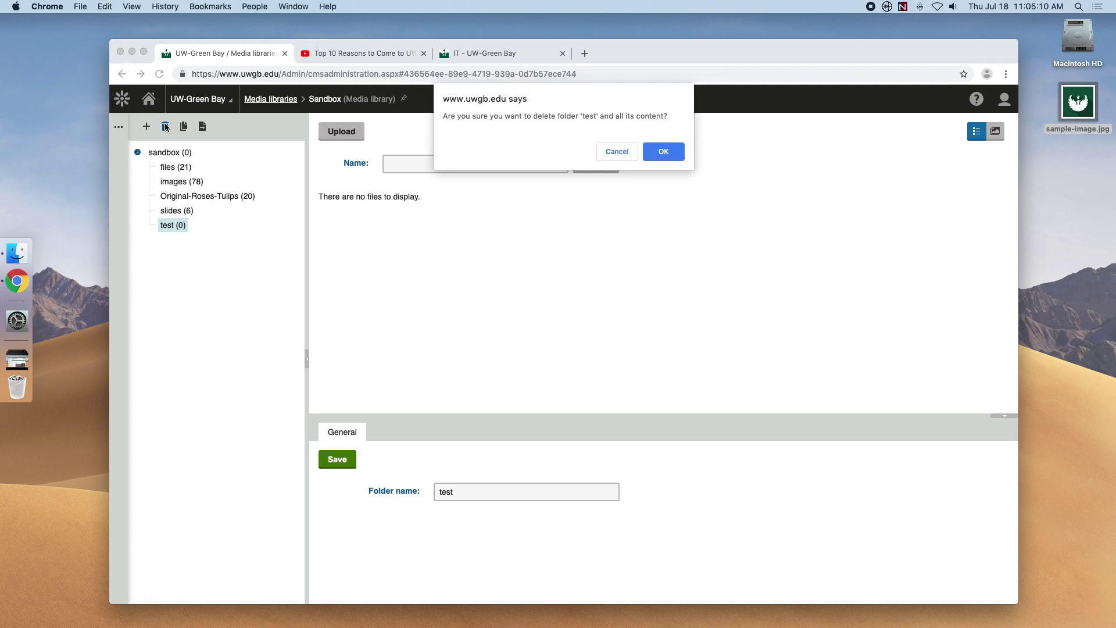
{"action": "left_click", "coordinate": [654, 153]}
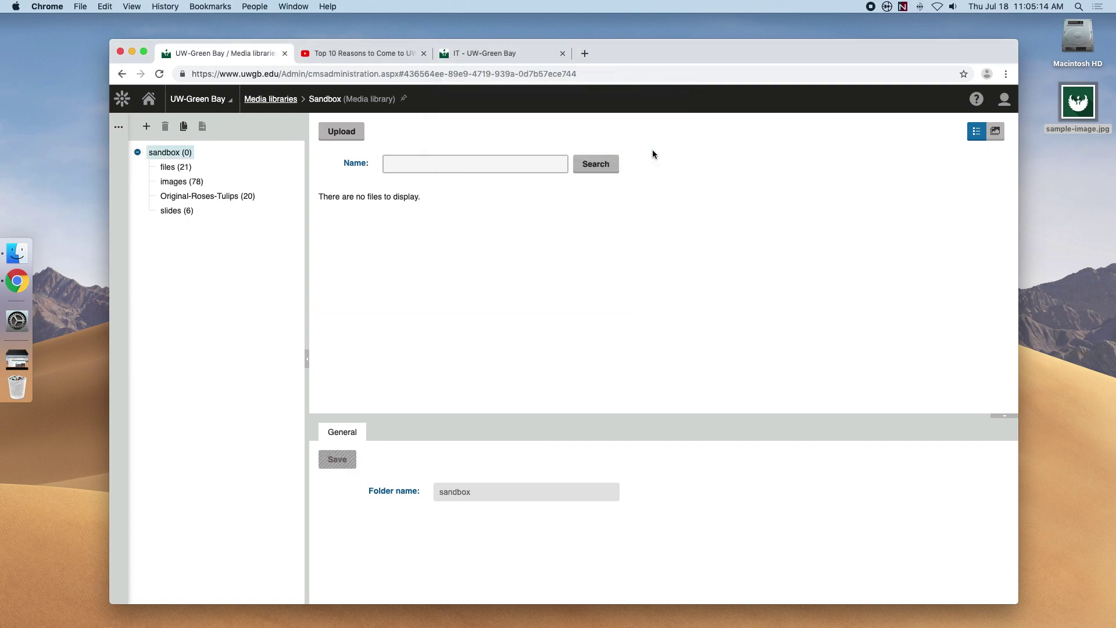